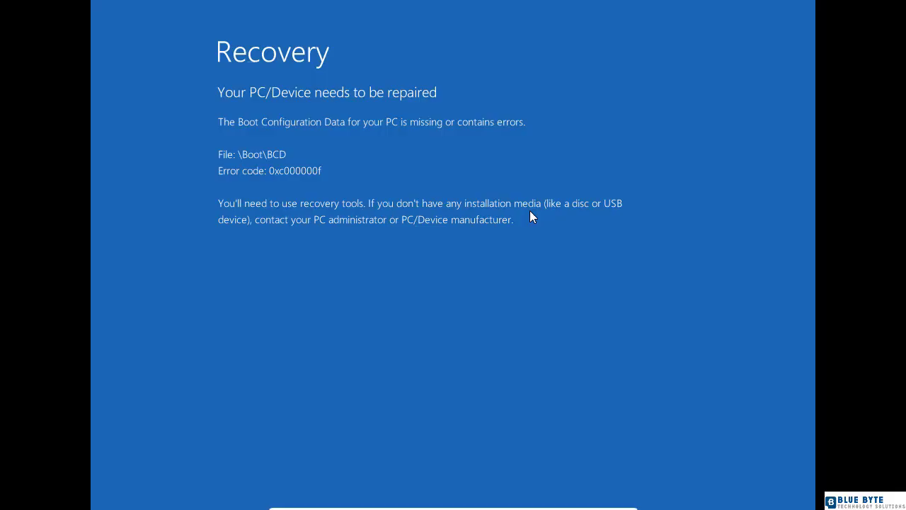
- Switch to VirtualBox Manager and load Windows 10 Install.iso into the empty optical drive of the Windows 10 machine
{"action": "key", "text": "Return"}
{"action": "left_click_drag", "start_coordinate": [0, 205], "coordinate": [294, 2]}
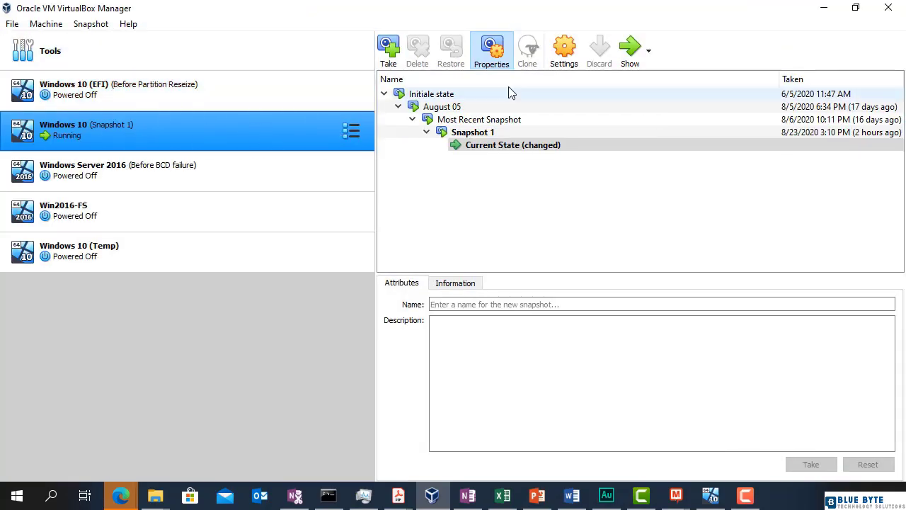
{"action": "left_click", "coordinate": [566, 56]}
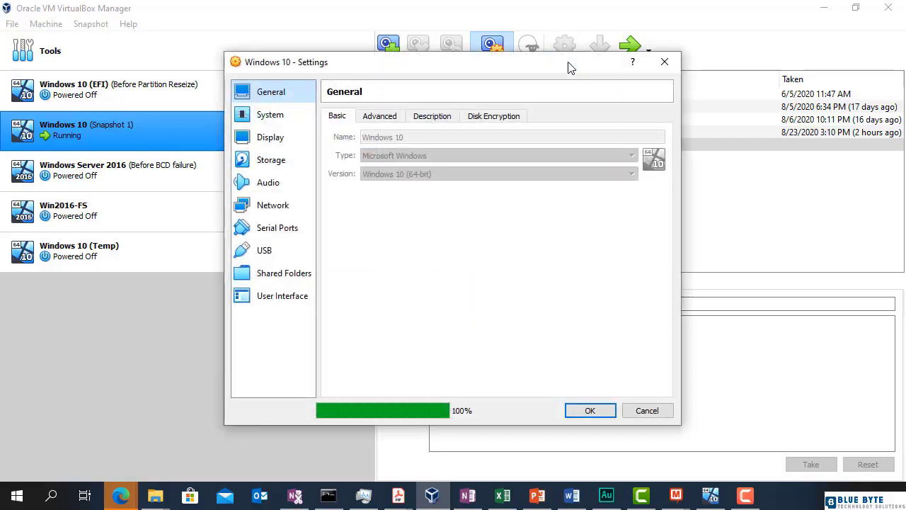
{"action": "left_click", "coordinate": [269, 164]}
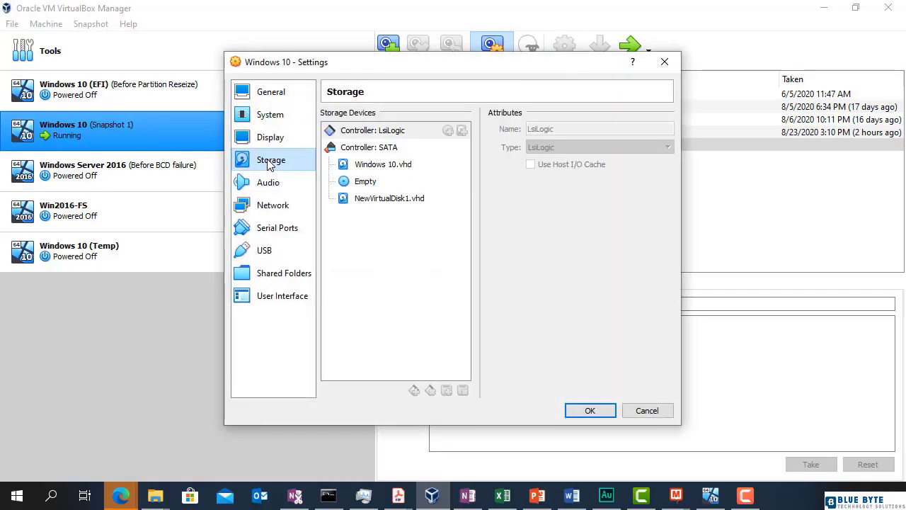
{"action": "left_click", "coordinate": [366, 184]}
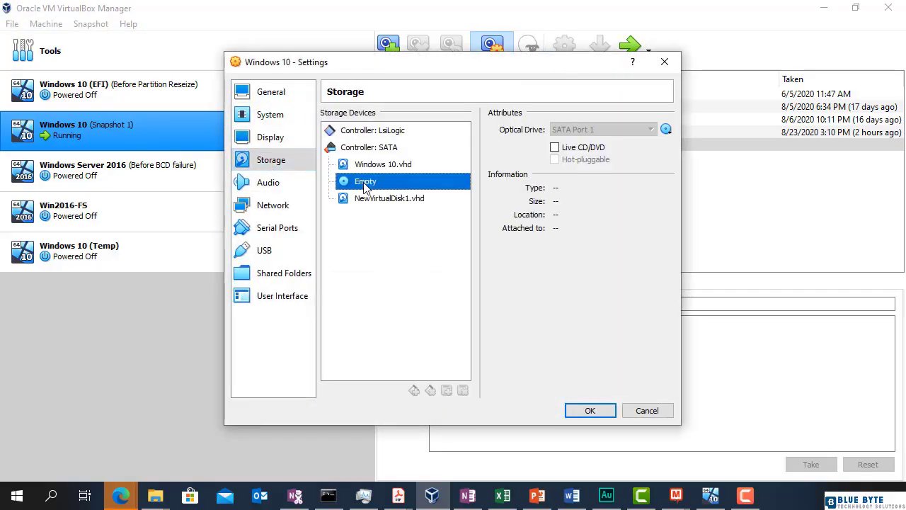
{"action": "left_click", "coordinate": [666, 129]}
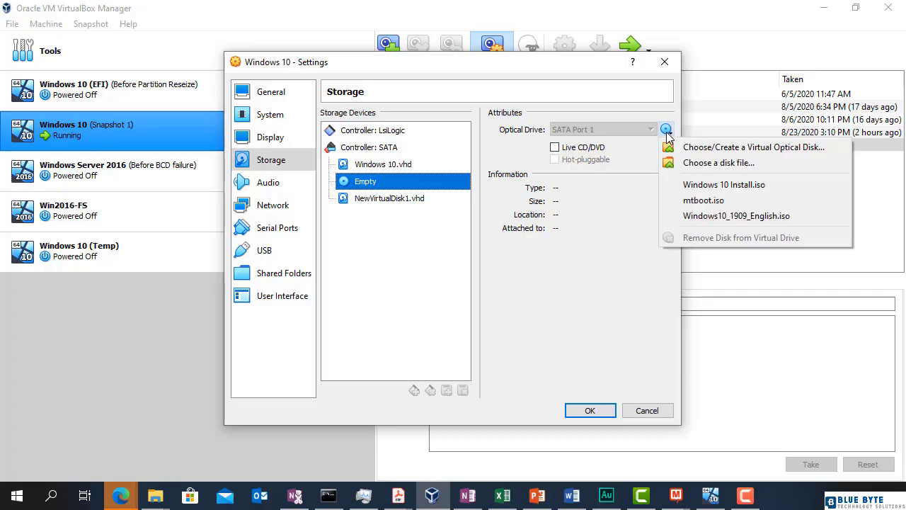
{"action": "left_click", "coordinate": [723, 185]}
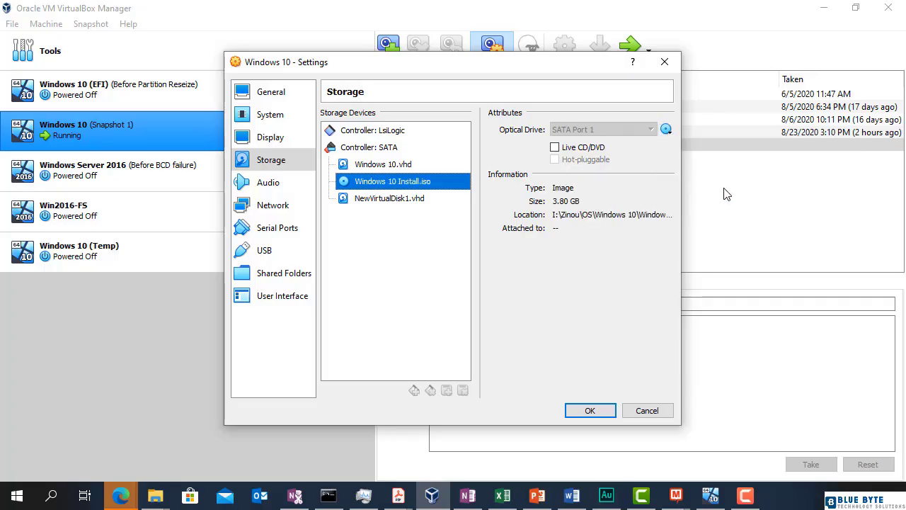
{"action": "left_click", "coordinate": [590, 412]}
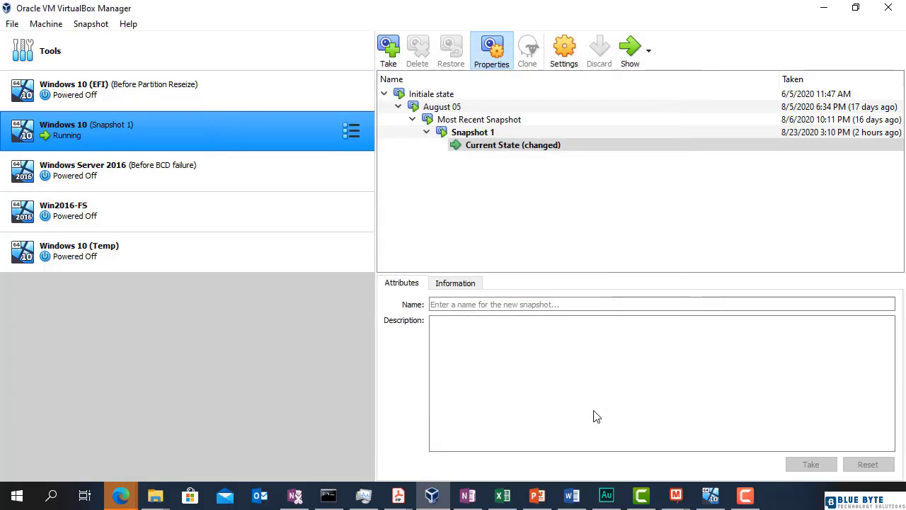
- Reset the running Windows 10 virtual machine and boot it from the installation disc
{"action": "right_click", "coordinate": [130, 134]}
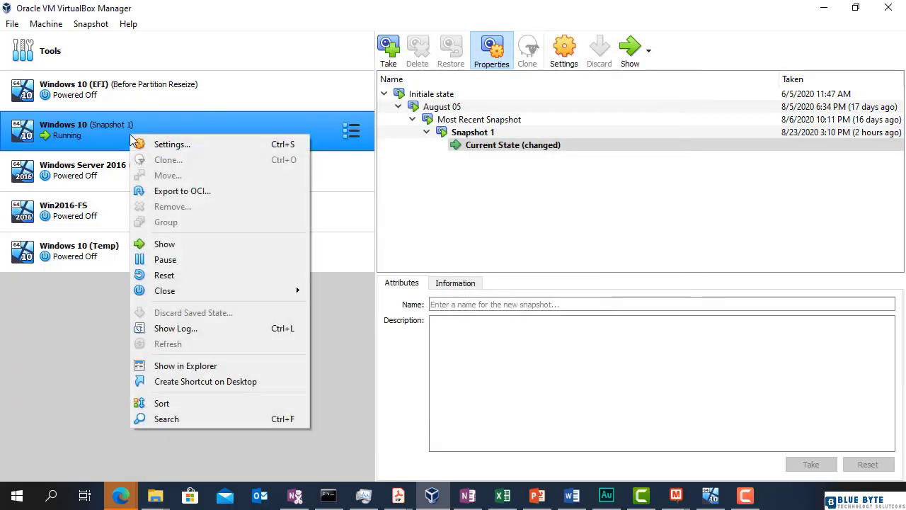
{"action": "left_click", "coordinate": [163, 277]}
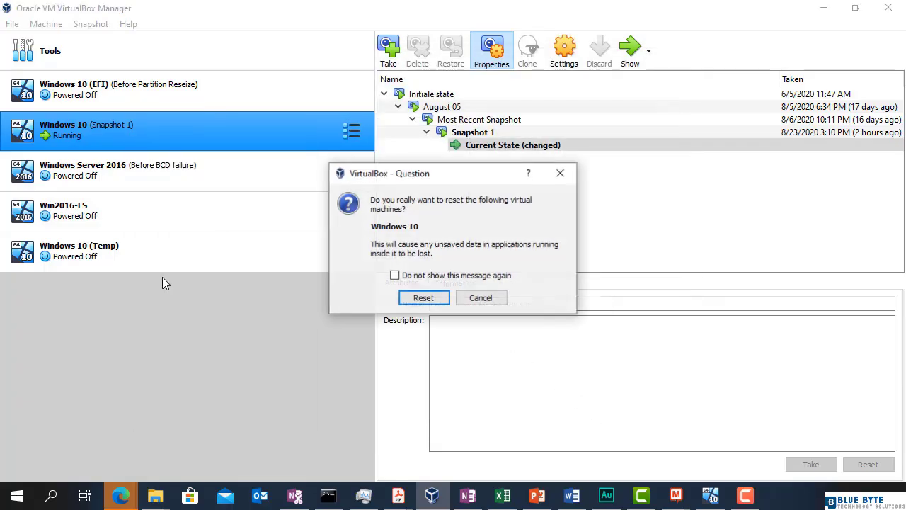
{"action": "left_click", "coordinate": [415, 298]}
{"action": "left_click", "coordinate": [819, 10]}
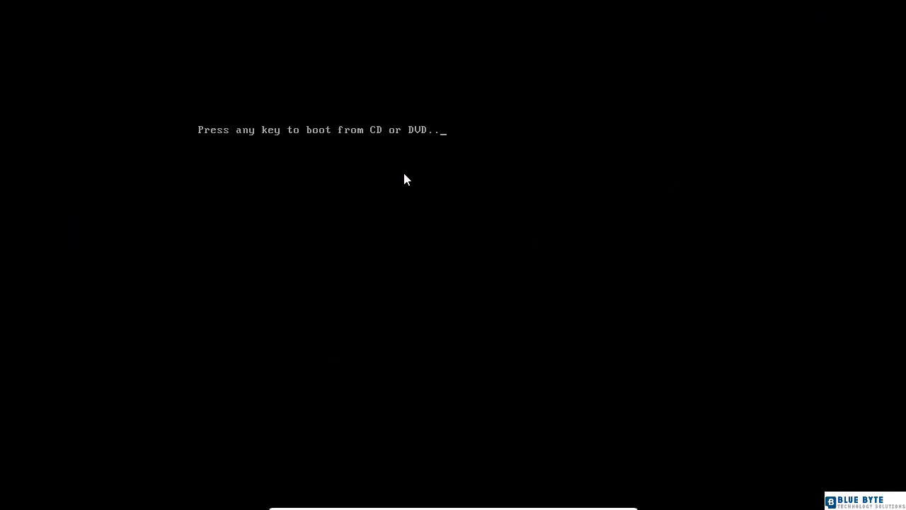
{"action": "key", "text": "Return"}
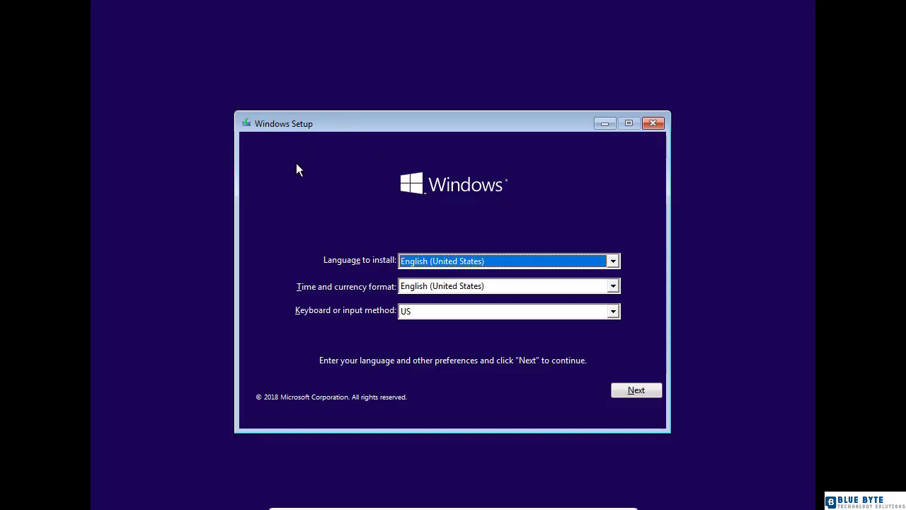
- Set the keyboard or input method to French in Windows Setup and continue
{"action": "left_click", "coordinate": [446, 313]}
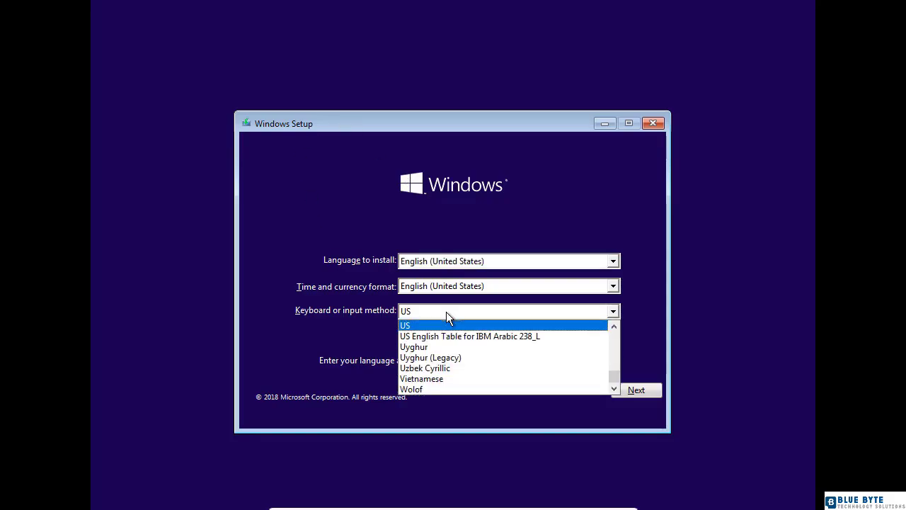
{"action": "type", "text": "fr"}
{"action": "left_click", "coordinate": [424, 359]}
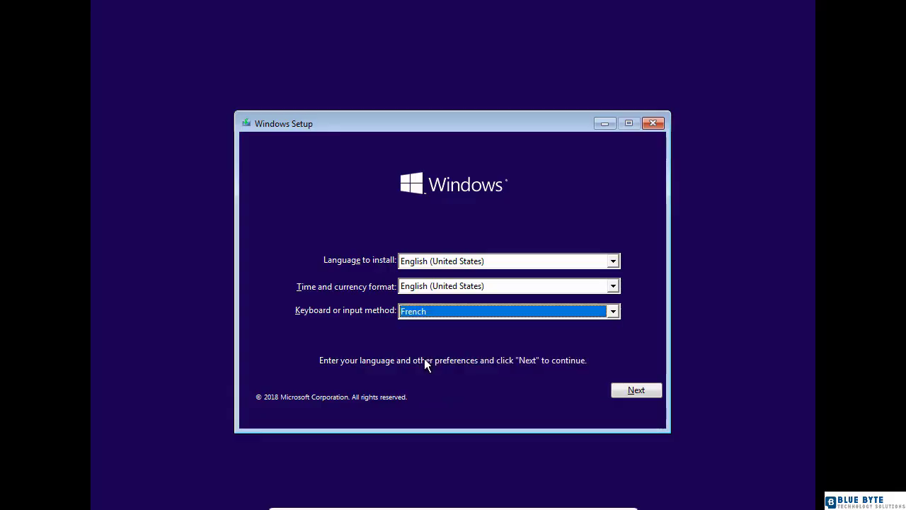
{"action": "left_click", "coordinate": [630, 391]}
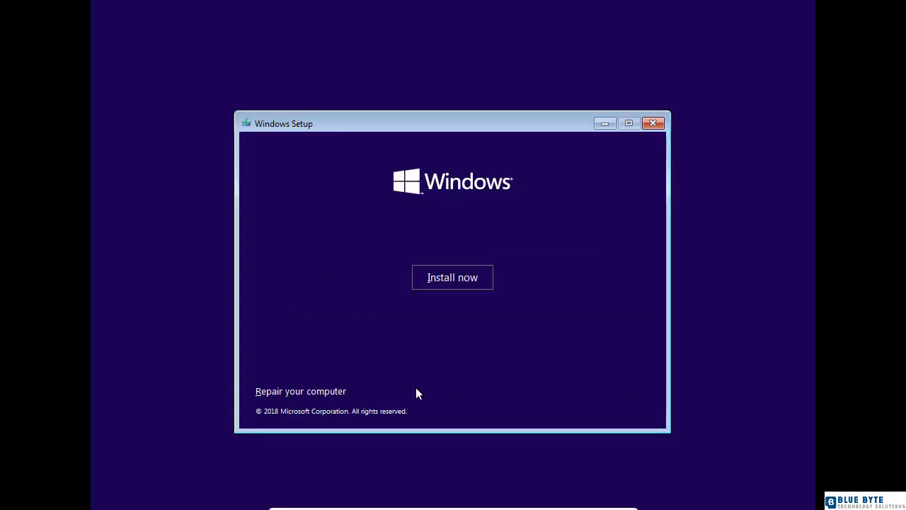
- Choose to repair the computer and open Command Prompt from the advanced troubleshooting options
{"action": "left_click", "coordinate": [310, 398]}
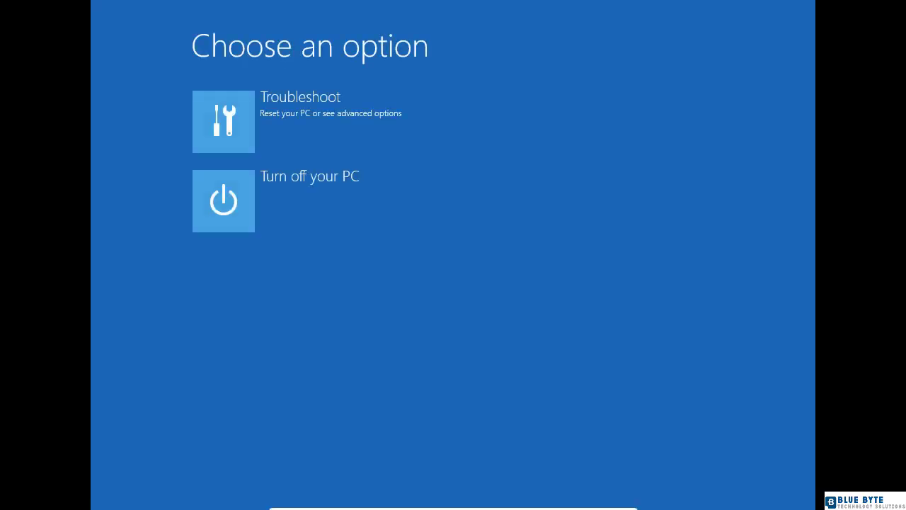
{"action": "left_click", "coordinate": [326, 131]}
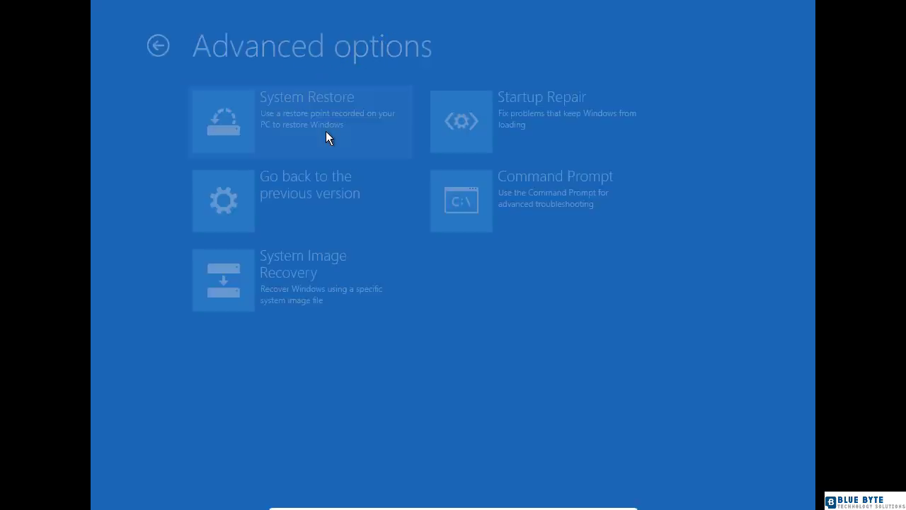
{"action": "left_click", "coordinate": [564, 217]}
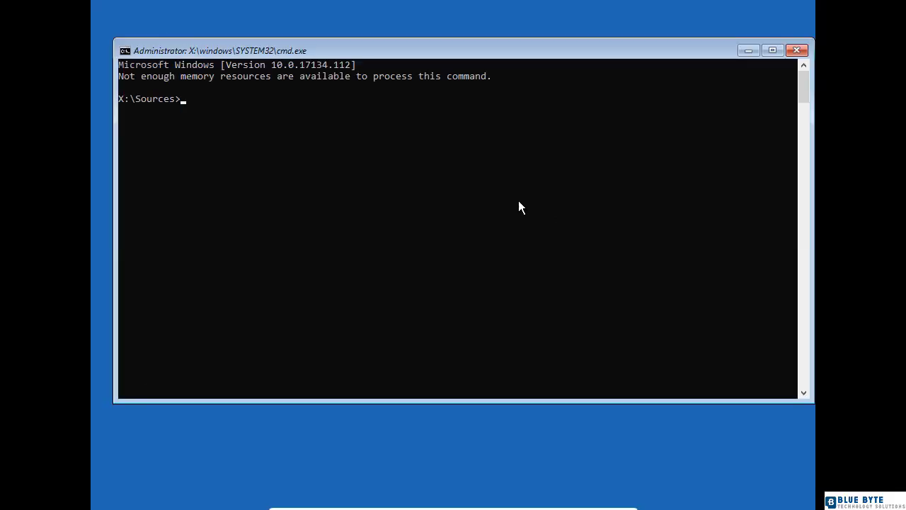
- Run bootrec /rebuildbcd to scan the disks for Windows installations
{"action": "left_click", "coordinate": [449, 190]}
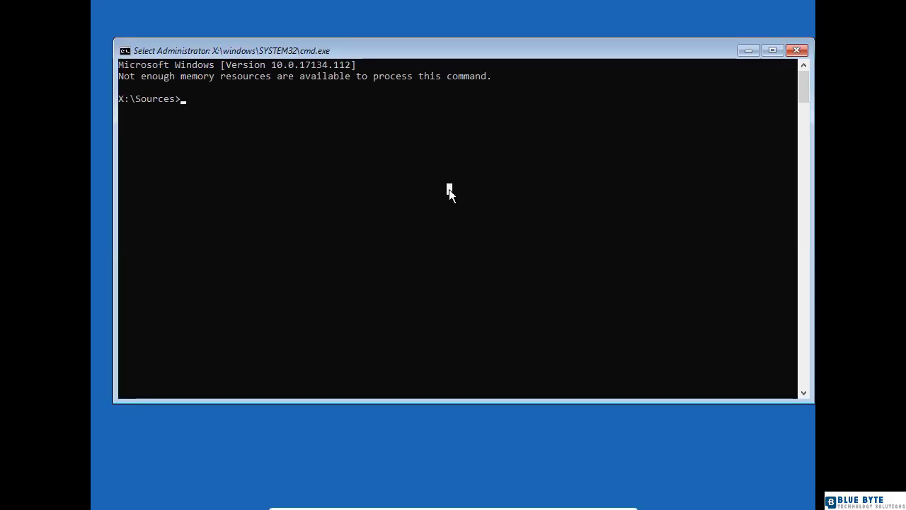
{"action": "type", "text": "boot"}
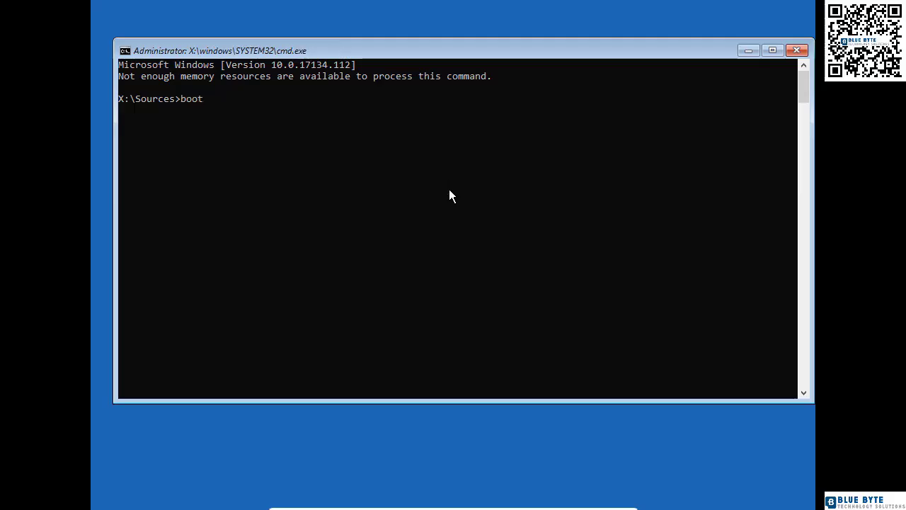
{"action": "type", "text": "rec /rebuildbcd"}
{"action": "key", "text": "Return"}
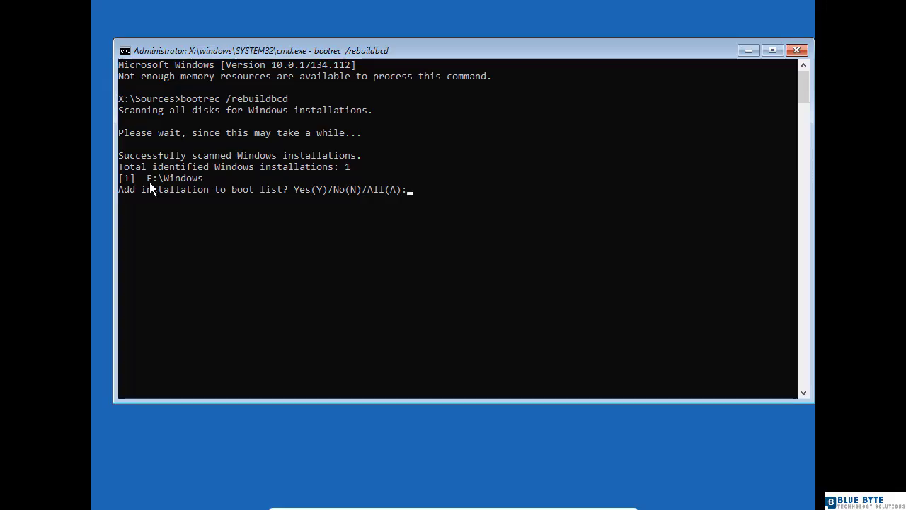
- Answer Y to add the E:\Windows installation to the boot list
{"action": "left_click", "coordinate": [425, 197]}
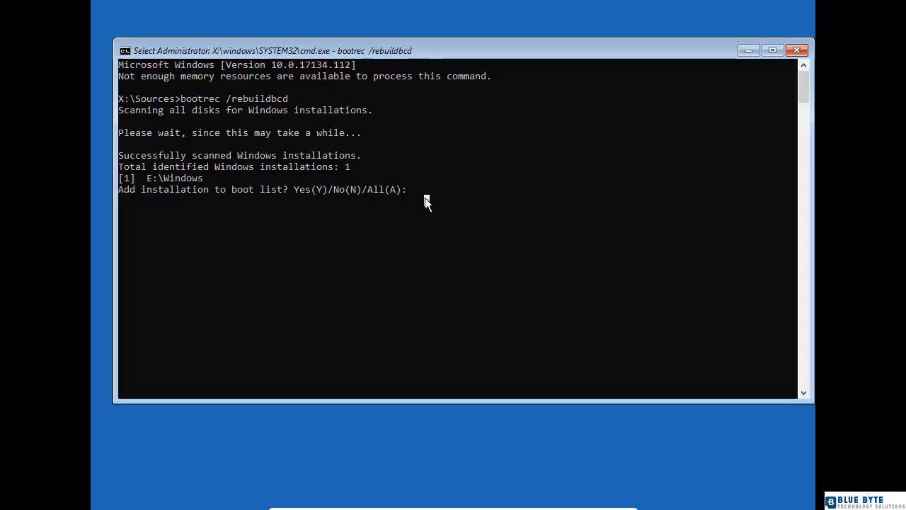
{"action": "type", "text": "Y"}
{"action": "key", "text": "Return"}
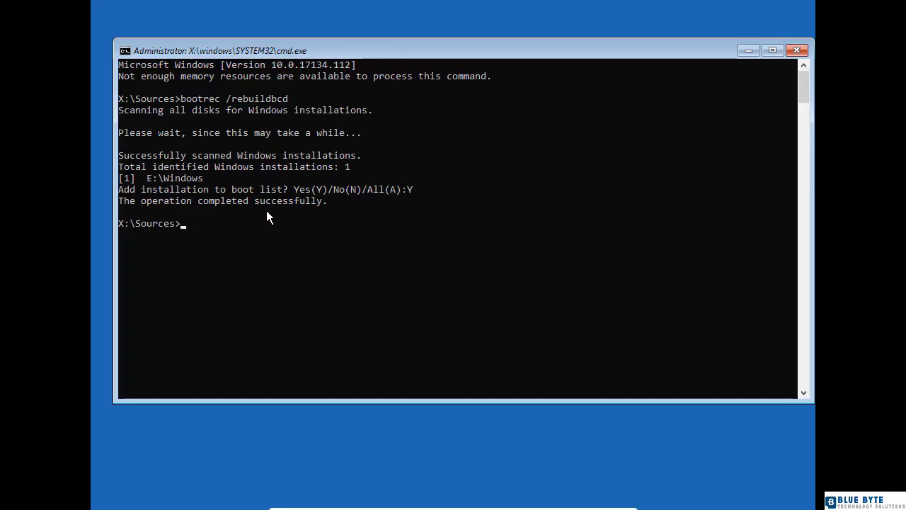
- Exit the command prompt, continue to Windows 10 Pro from the hard disk, and bring up the sign-in screen
{"action": "type", "text": "exit"}
{"action": "key", "text": "Return"}
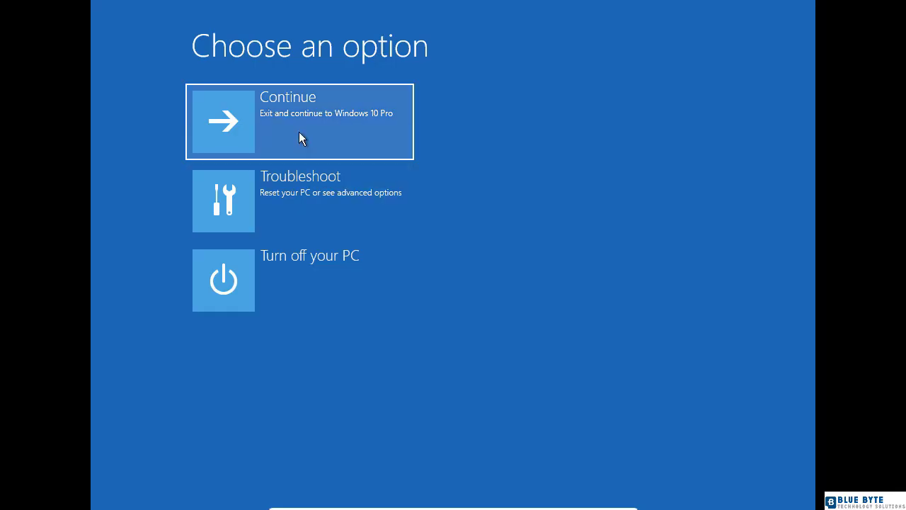
{"action": "left_click", "coordinate": [299, 135]}
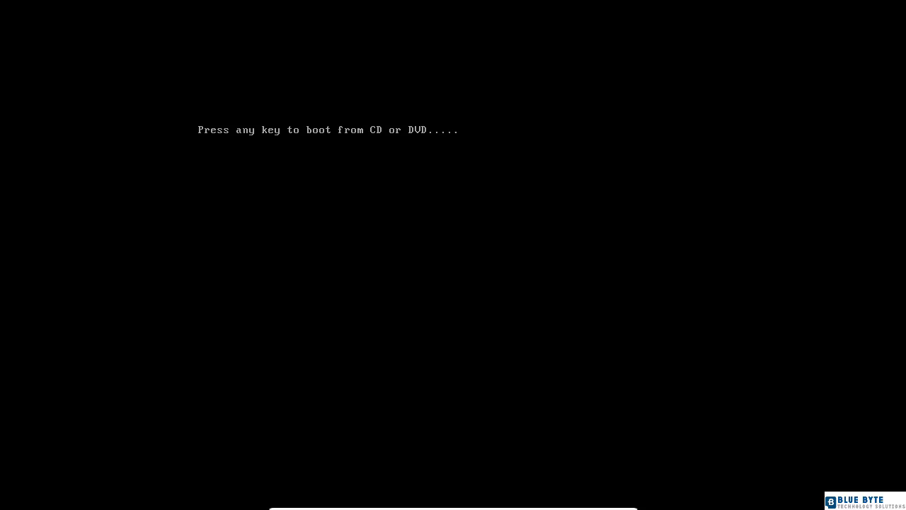
{"action": "key", "text": "Return"}
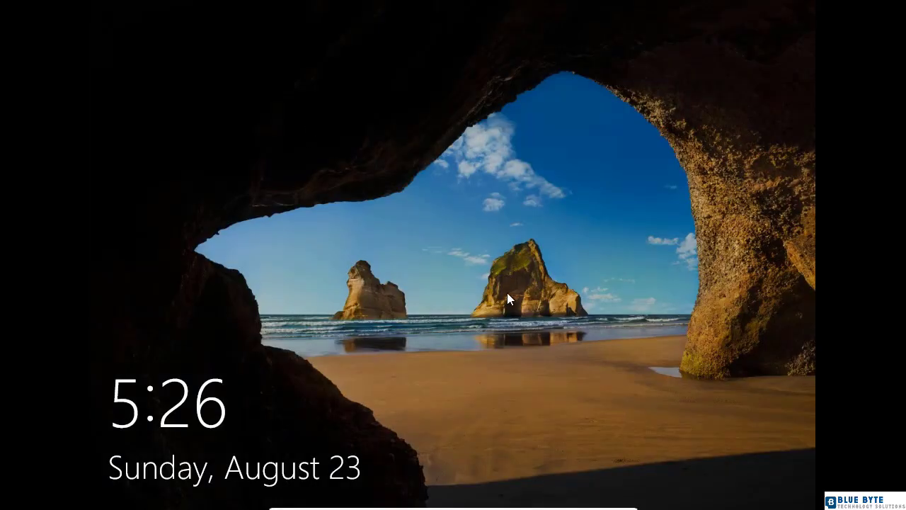
{"action": "left_click", "coordinate": [507, 293]}
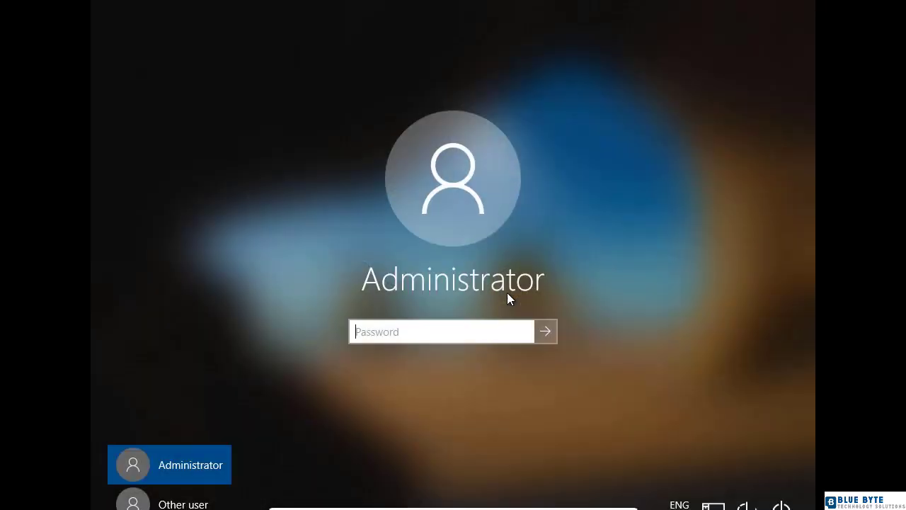